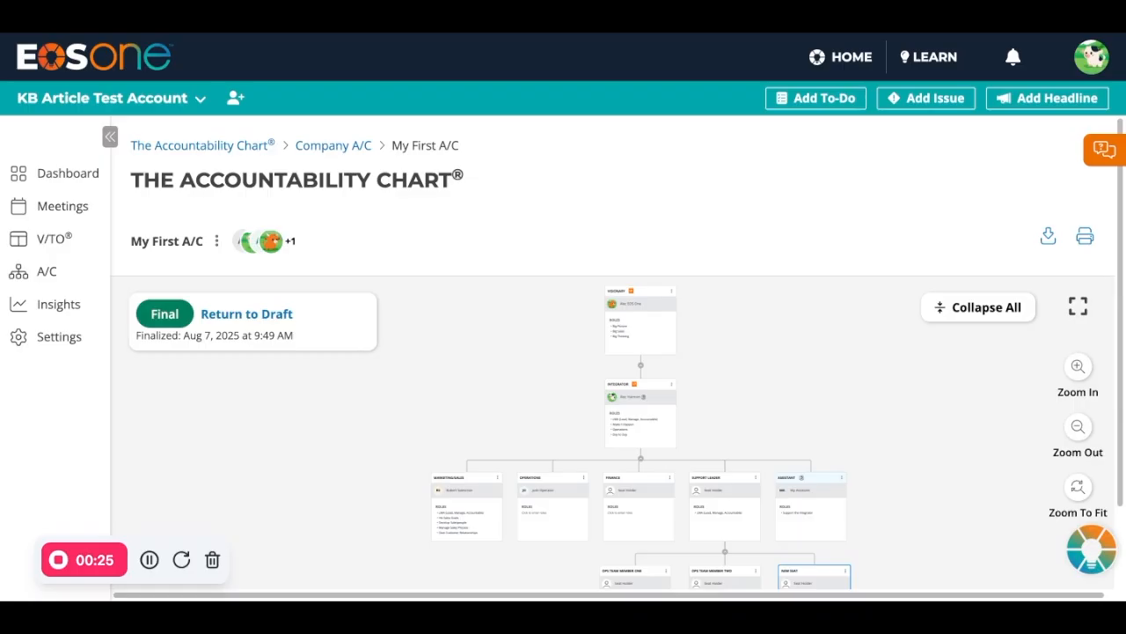
Step: Show the accountability chart full screen and save the Marketing/Sales seat with its Develop Salespeople role moved above Hit Sales Goals
{"action": "left_click", "coordinate": [1078, 307]}
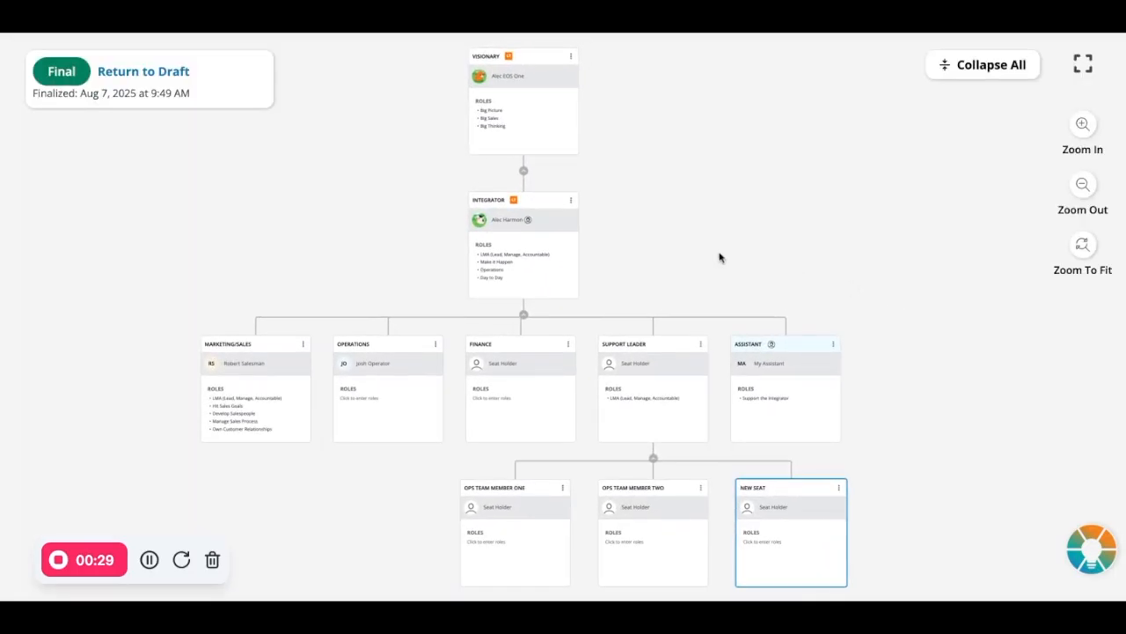
{"action": "scroll", "coordinate": [204, 384], "scroll_direction": "up", "scroll_amount": 5}
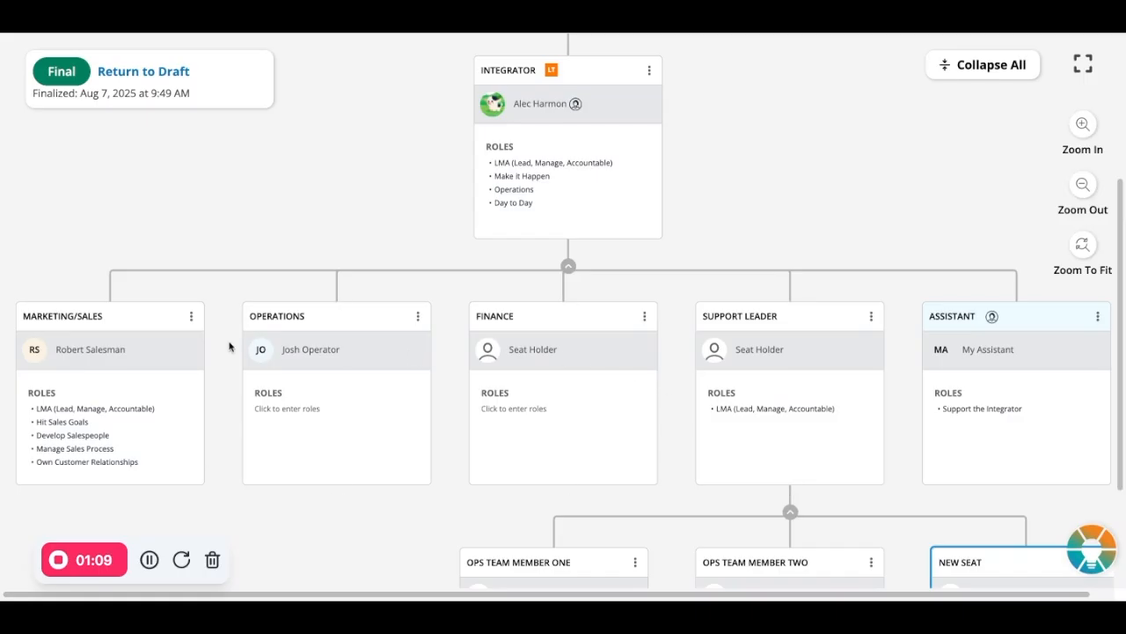
{"action": "left_click", "coordinate": [191, 317]}
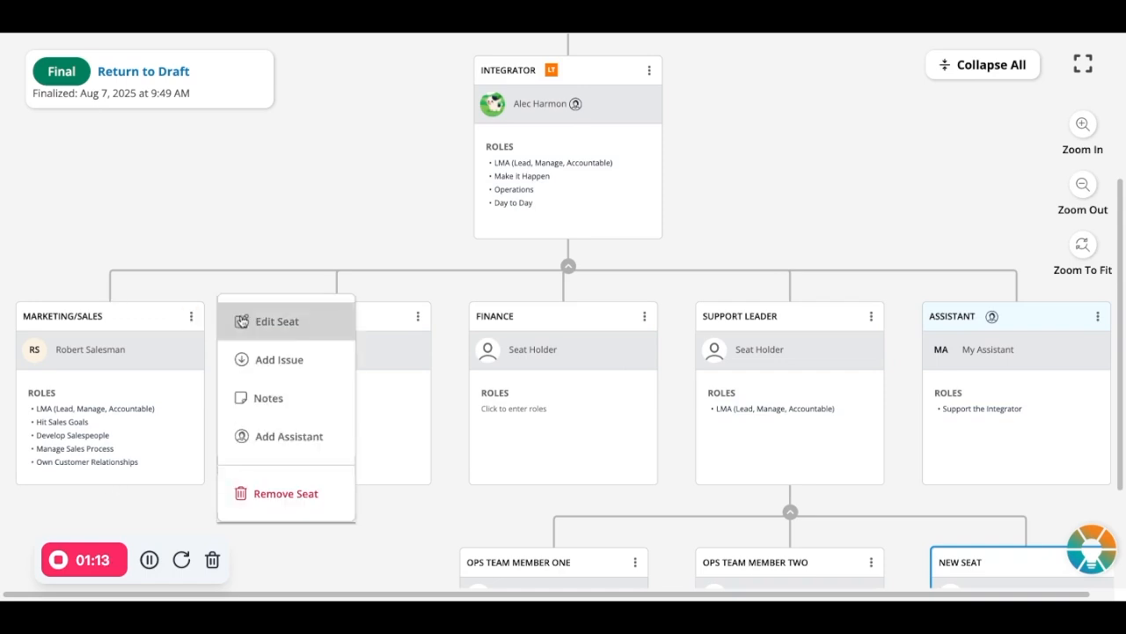
{"action": "left_click", "coordinate": [283, 326]}
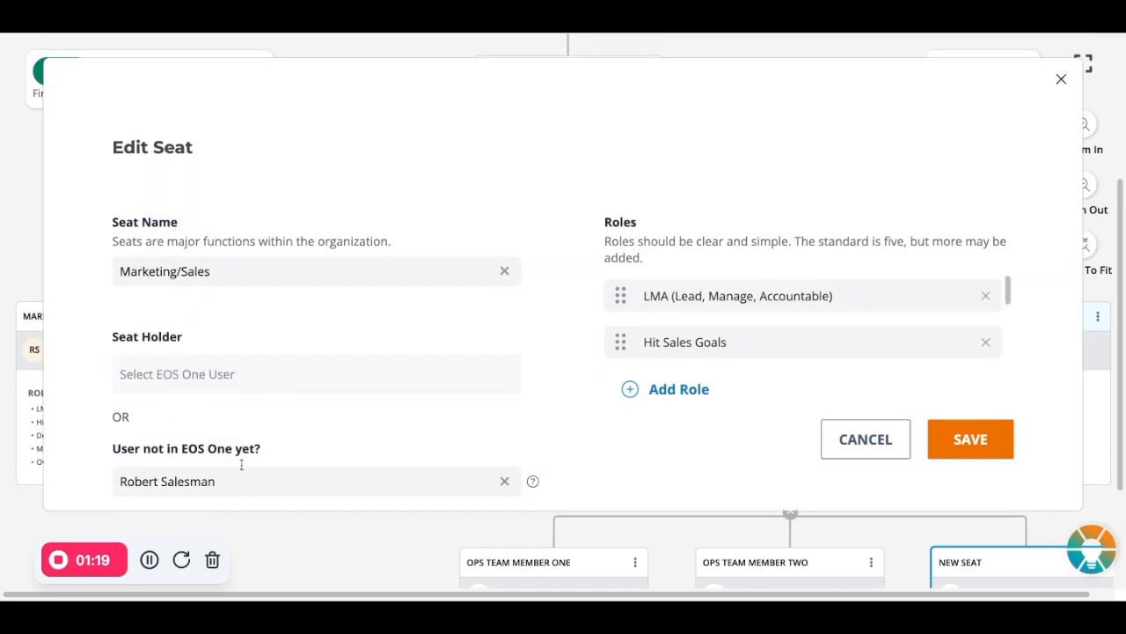
{"action": "left_click_drag", "start_coordinate": [231, 478], "coordinate": [126, 464]}
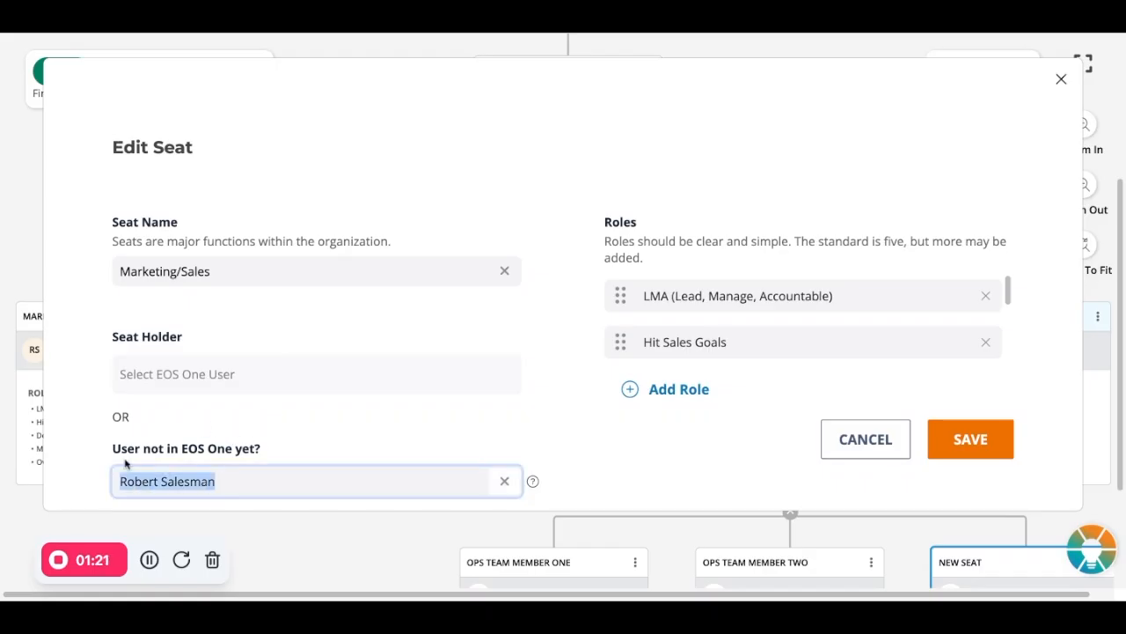
{"action": "left_click", "coordinate": [197, 388]}
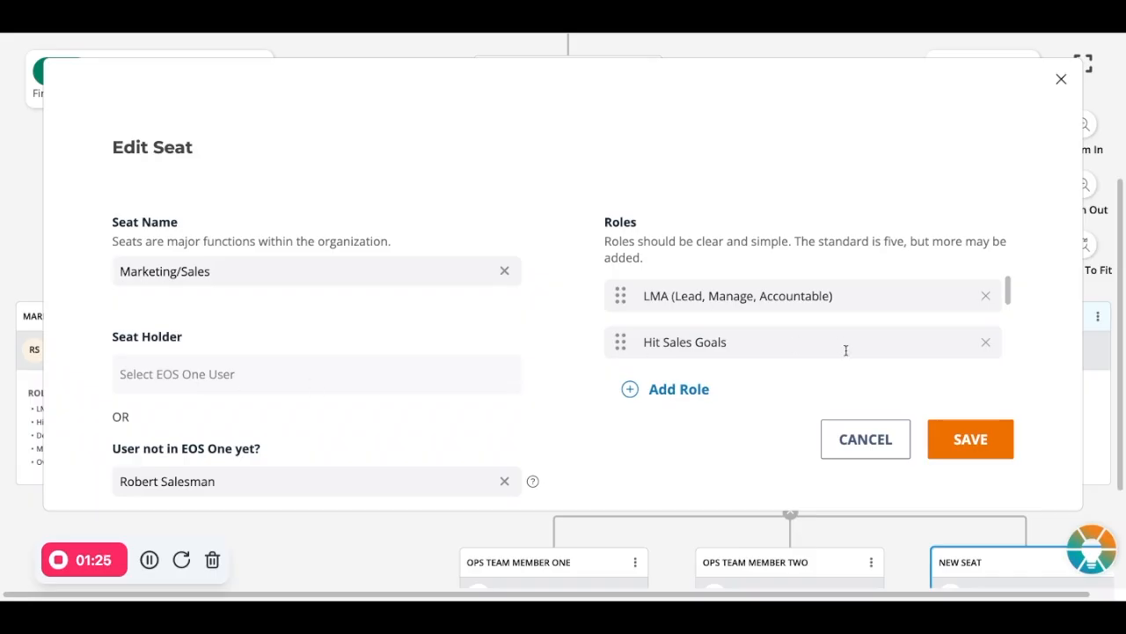
{"action": "scroll", "coordinate": [633, 342], "scroll_direction": "down", "scroll_amount": 1}
{"action": "scroll", "coordinate": [634, 341], "scroll_direction": "down", "scroll_amount": 1}
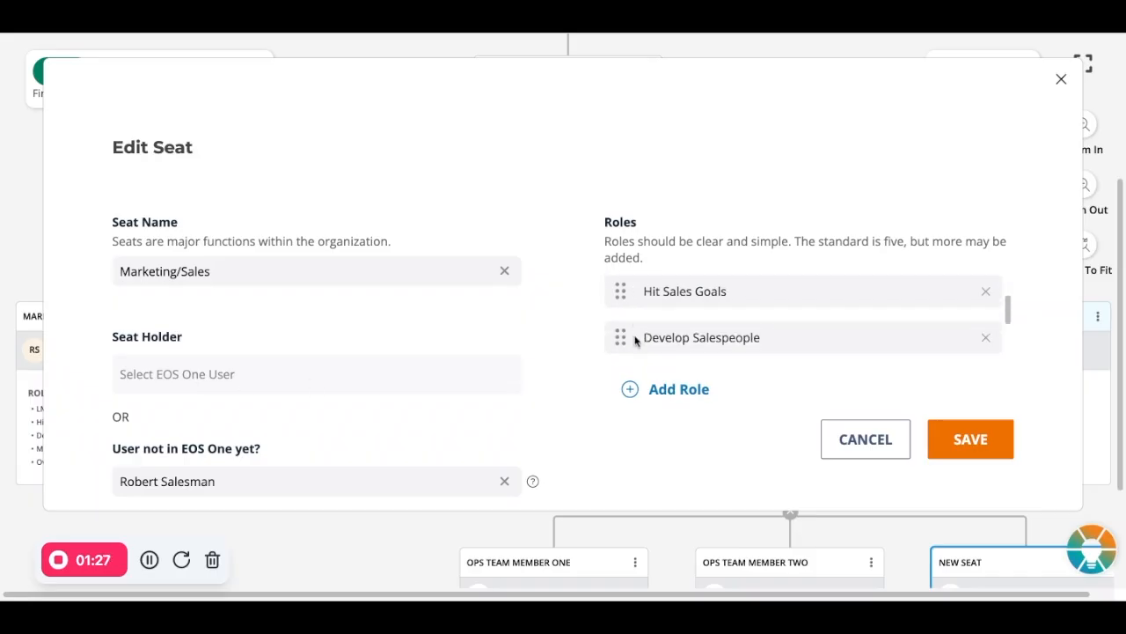
{"action": "left_click_drag", "start_coordinate": [622, 335], "coordinate": [630, 308]}
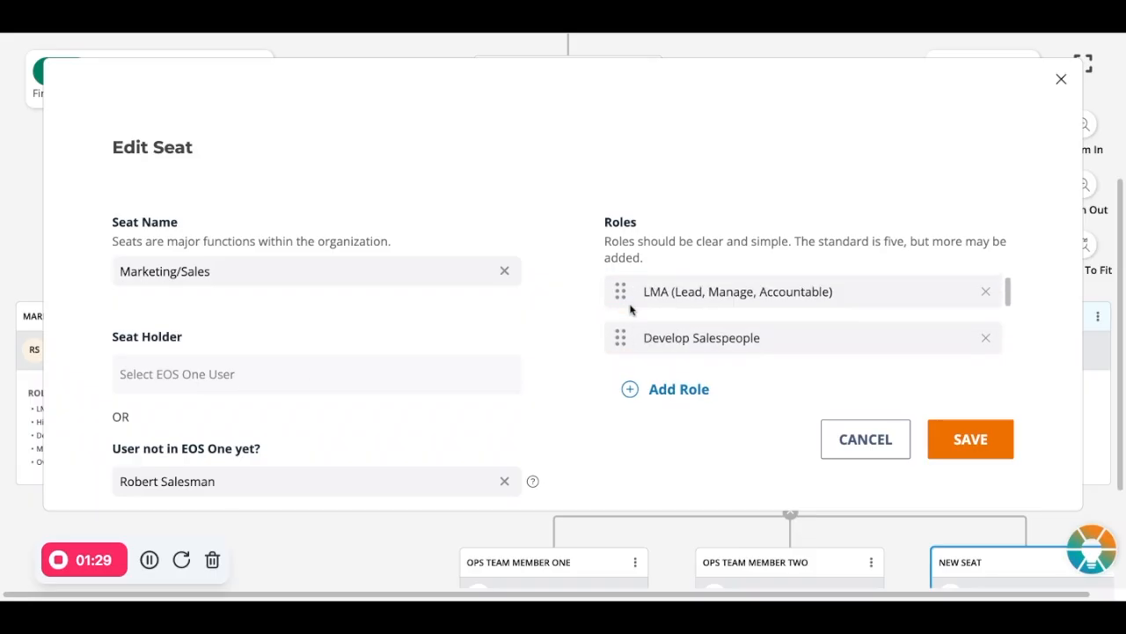
{"action": "scroll", "coordinate": [630, 310], "scroll_direction": "down", "scroll_amount": 3}
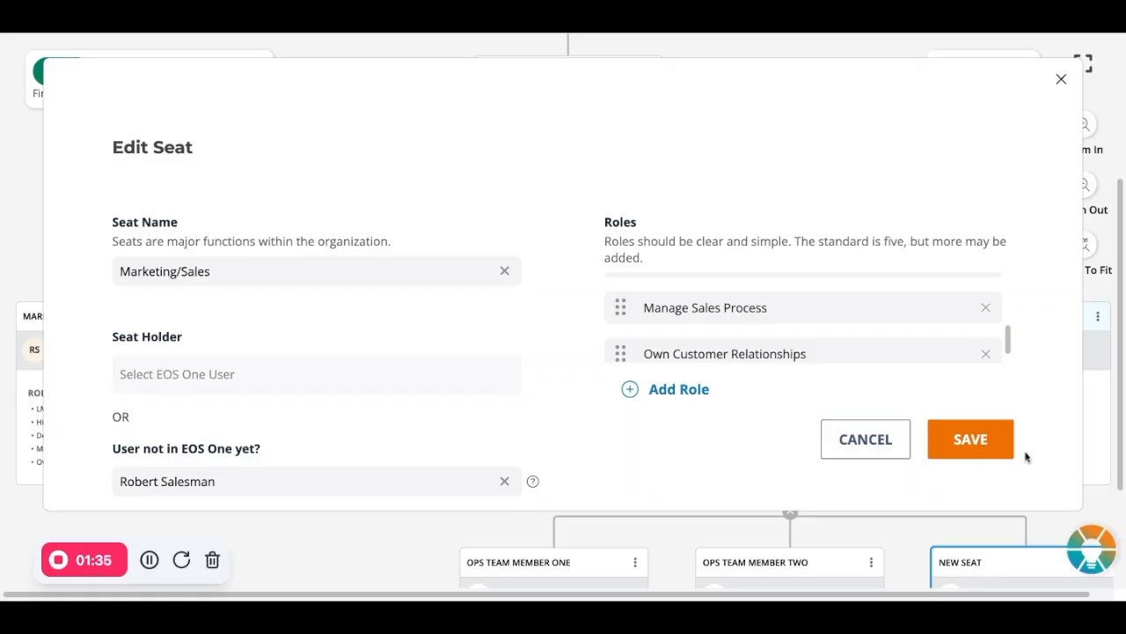
{"action": "left_click", "coordinate": [998, 440]}
Step: Start an issue for the Marketing/Sales seat, select L10 Meeting, switch the issue to V/TO, and discard it
{"action": "left_click", "coordinate": [191, 318]}
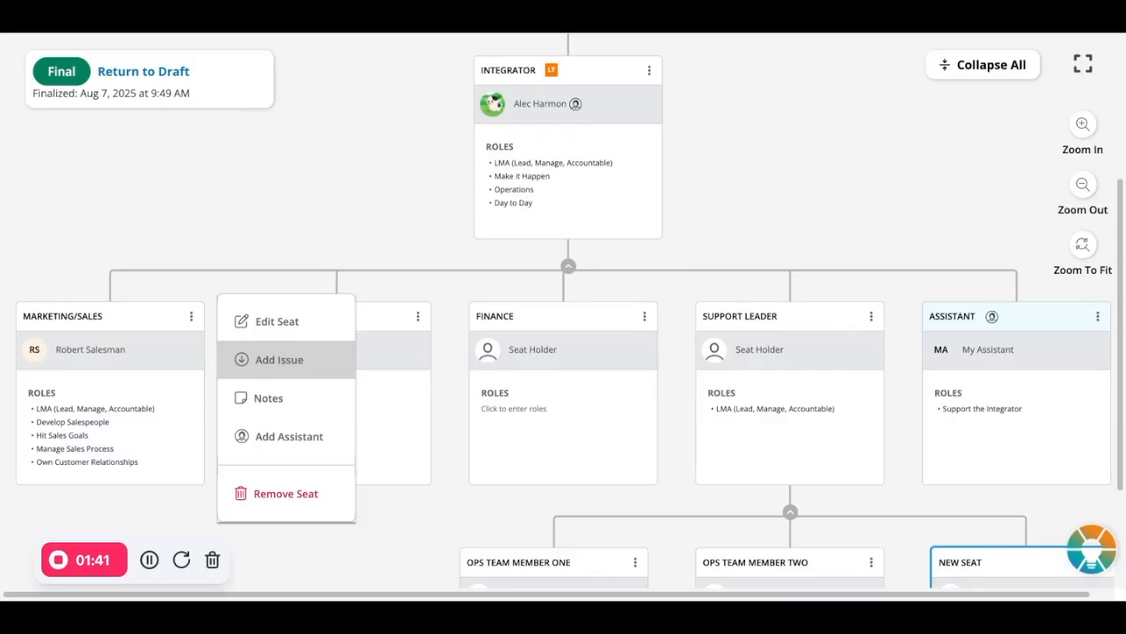
{"action": "left_click", "coordinate": [279, 359]}
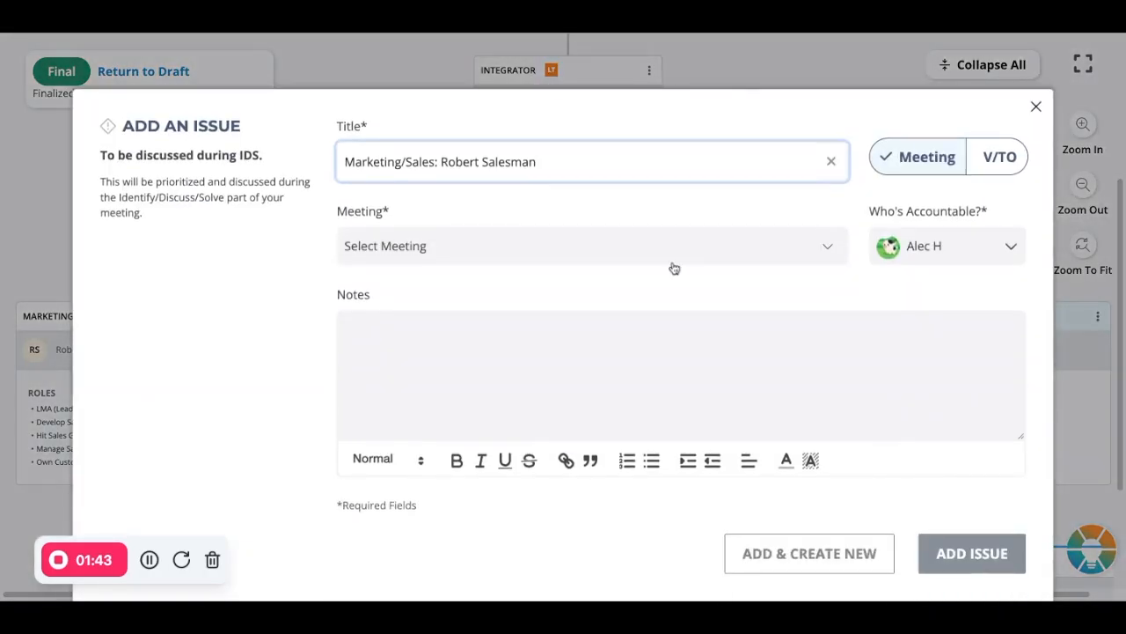
{"action": "left_click", "coordinate": [760, 246]}
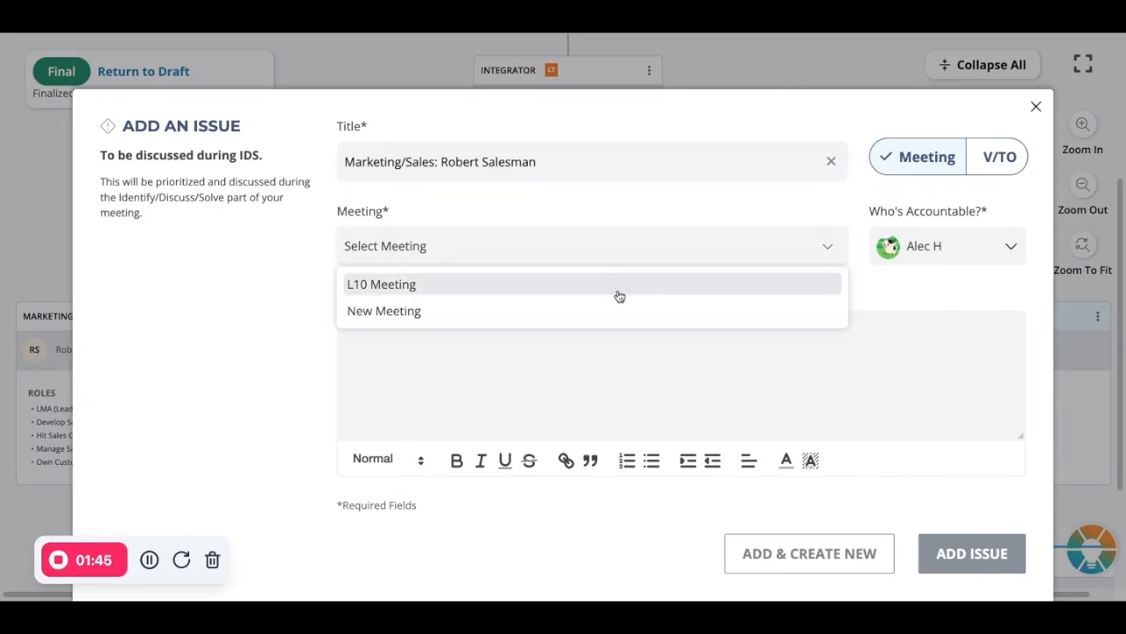
{"action": "left_click", "coordinate": [621, 290]}
{"action": "left_click", "coordinate": [1002, 169]}
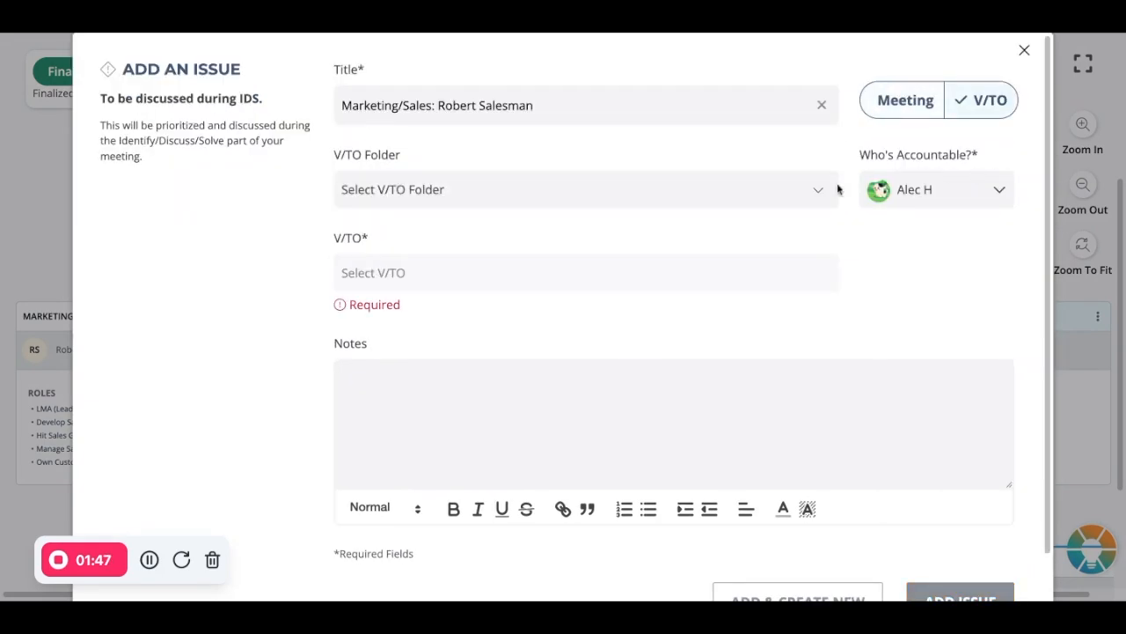
{"action": "left_click", "coordinate": [1024, 52]}
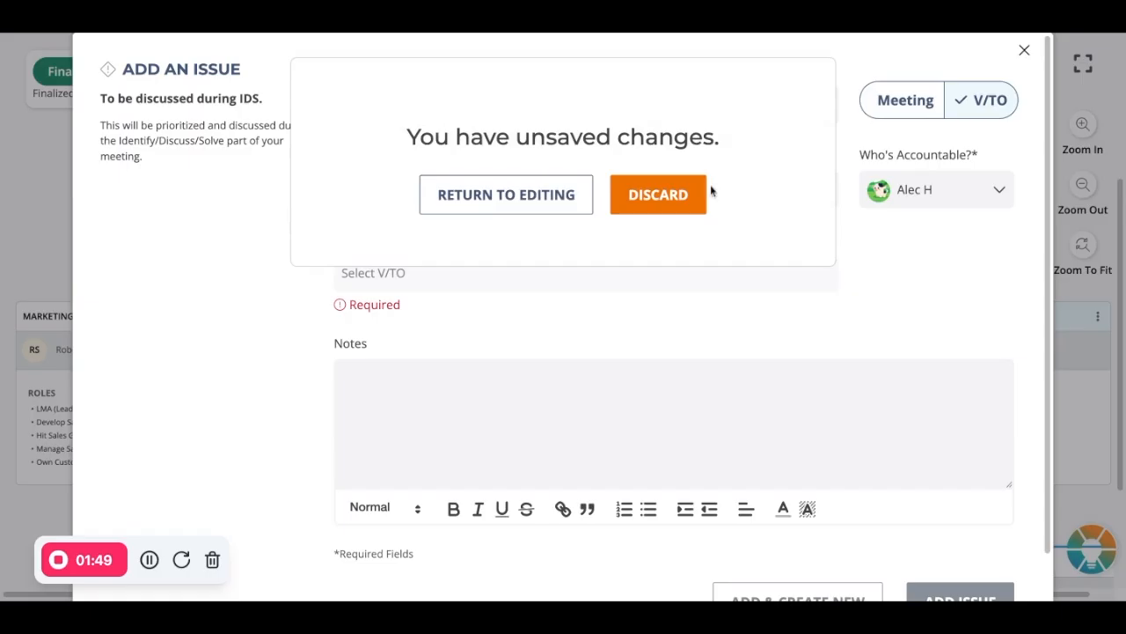
{"action": "left_click", "coordinate": [702, 190]}
Step: View the notes editor of the Marketing/Sales seat and look over the seat's other available options
{"action": "left_click", "coordinate": [191, 315]}
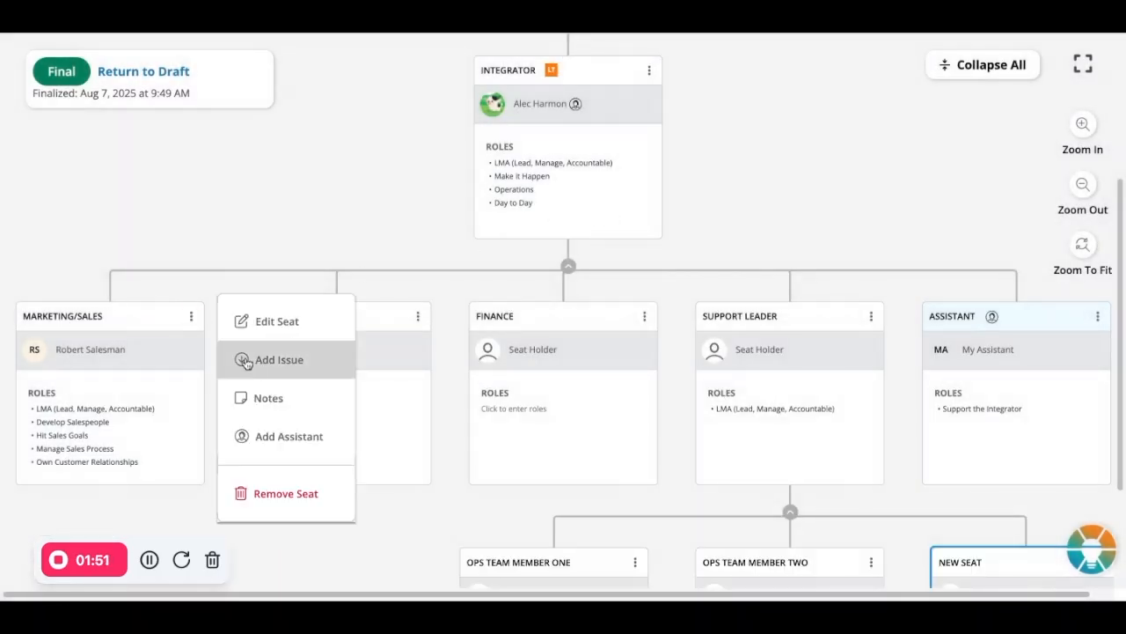
{"action": "left_click", "coordinate": [266, 401]}
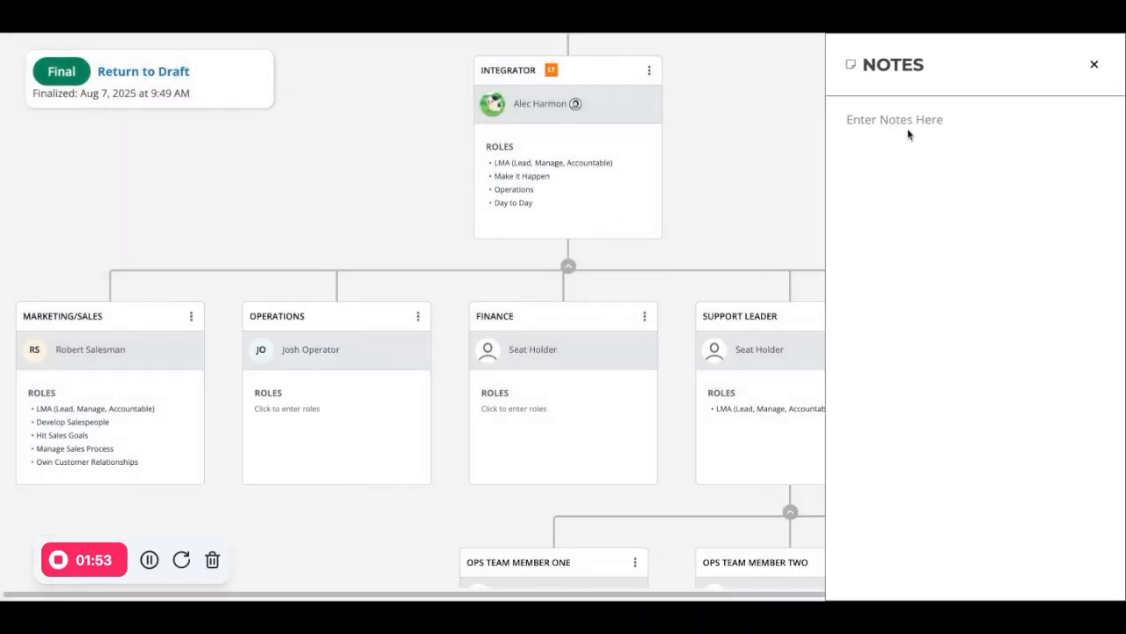
{"action": "left_click", "coordinate": [906, 127]}
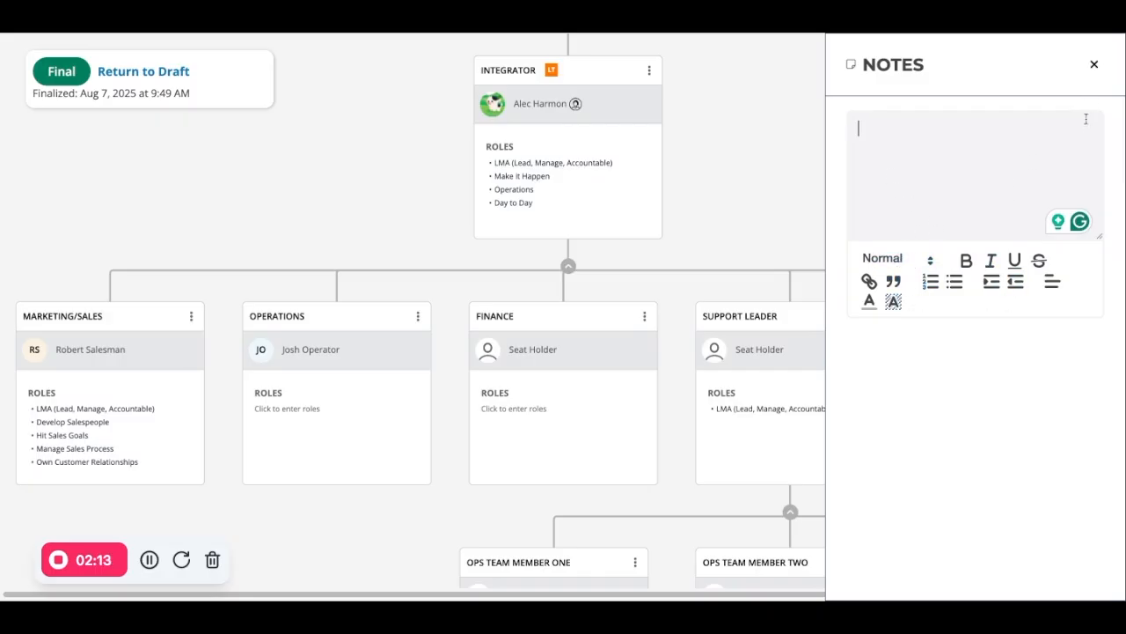
{"action": "left_click", "coordinate": [1094, 64]}
{"action": "left_click", "coordinate": [191, 316]}
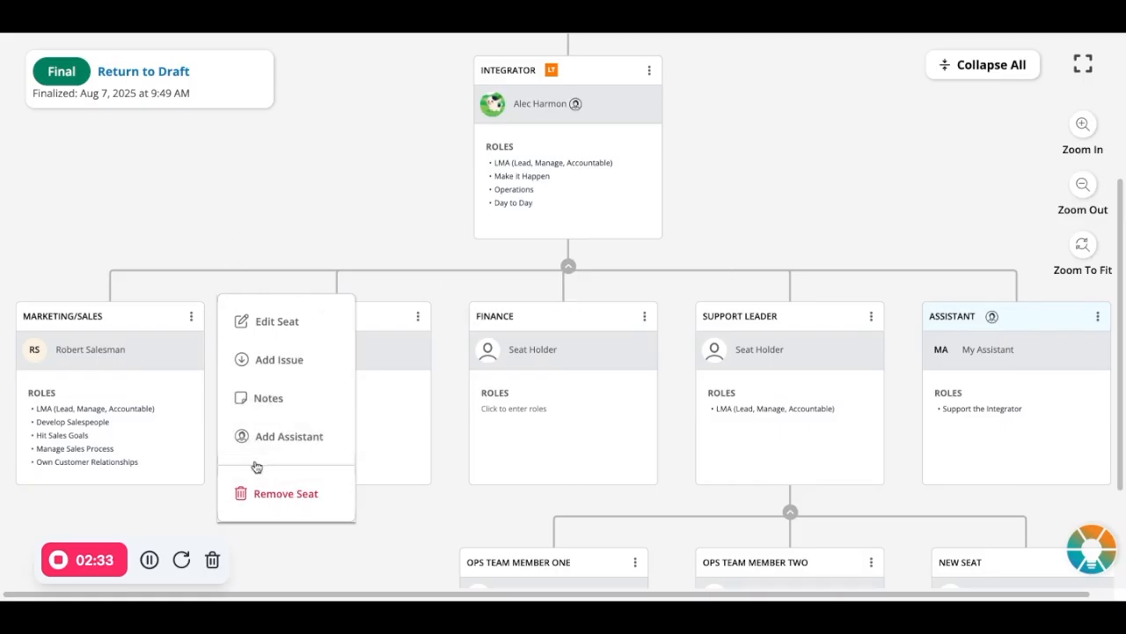
{"action": "left_click", "coordinate": [191, 316]}
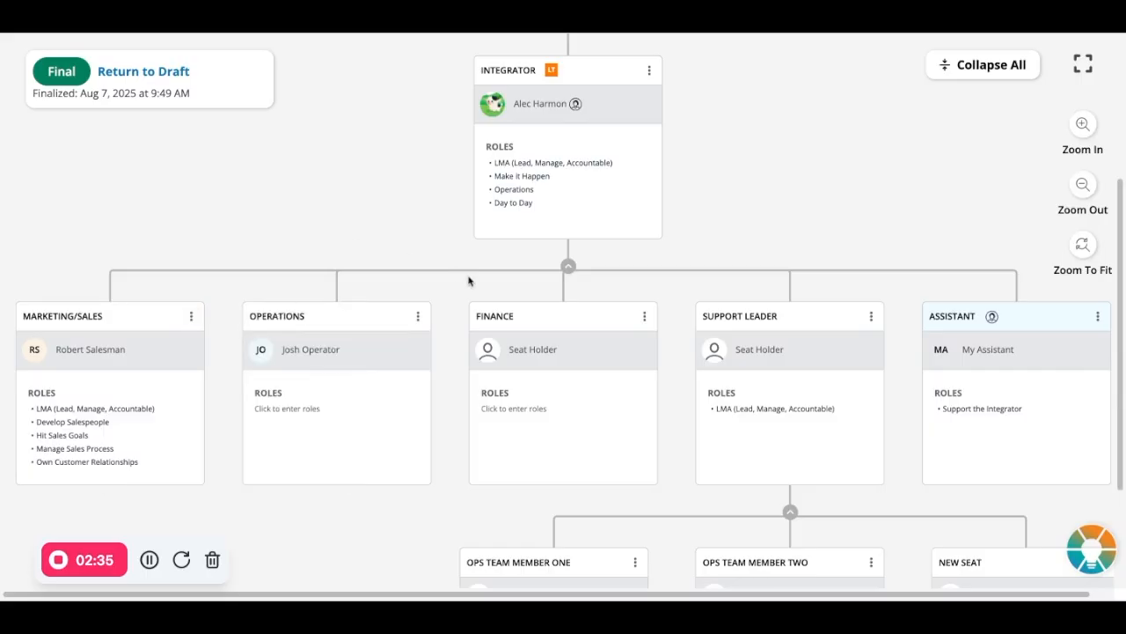
Step: Fit the whole chart in view and move the New Seat from Support Leader to beneath Marketing/Sales
{"action": "scroll", "coordinate": [564, 269], "scroll_direction": "up", "scroll_amount": 1}
{"action": "scroll", "coordinate": [564, 269], "scroll_direction": "down", "scroll_amount": 3}
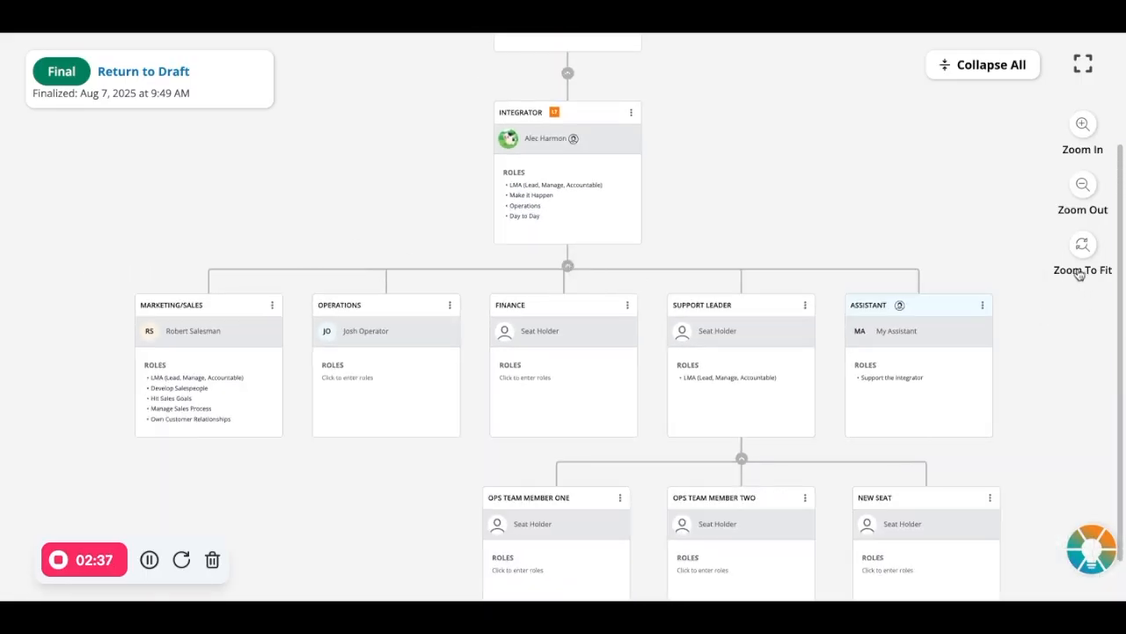
{"action": "left_click", "coordinate": [1055, 264]}
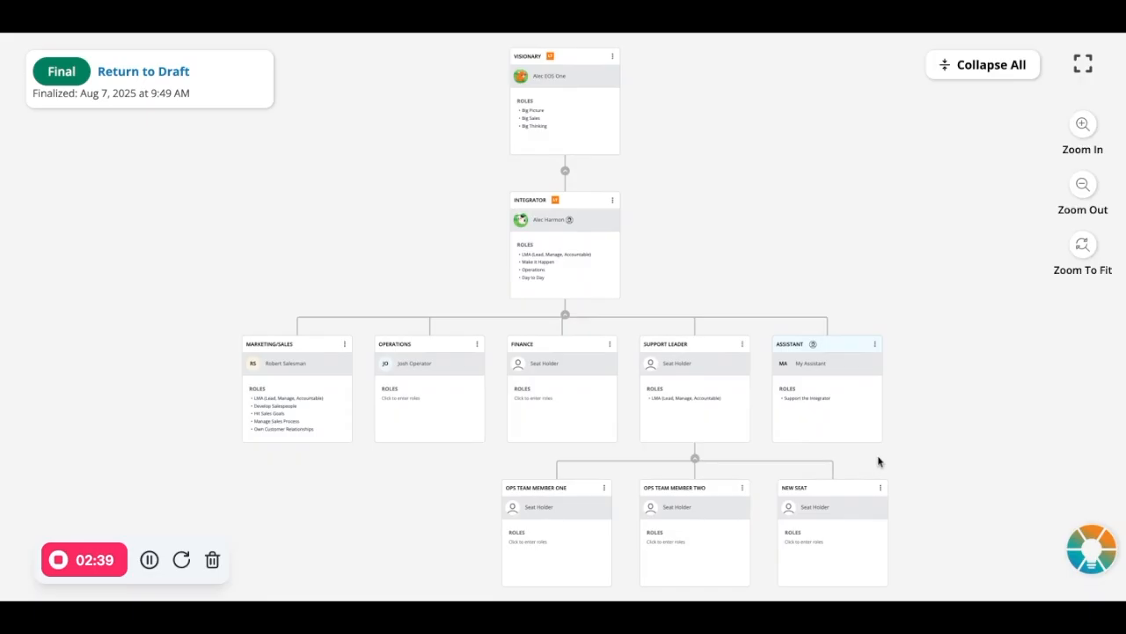
{"action": "left_click_drag", "start_coordinate": [858, 518], "coordinate": [321, 374]}
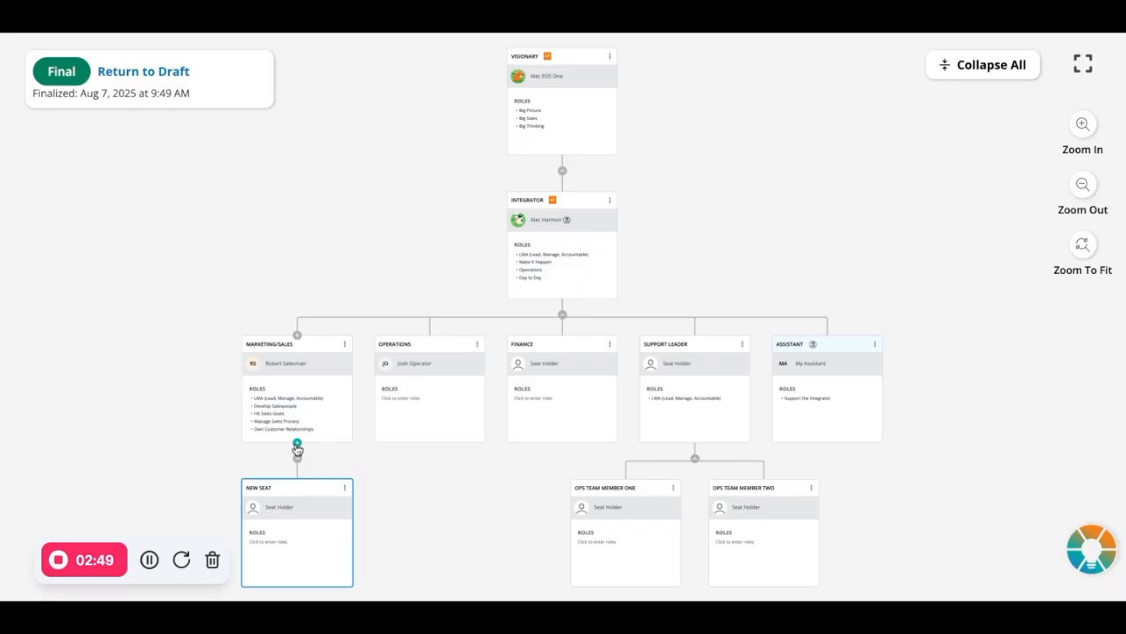
Step: Add a seat named "A New Seat" beneath Marketing/Sales and leave the full-screen view
{"action": "left_click", "coordinate": [298, 446]}
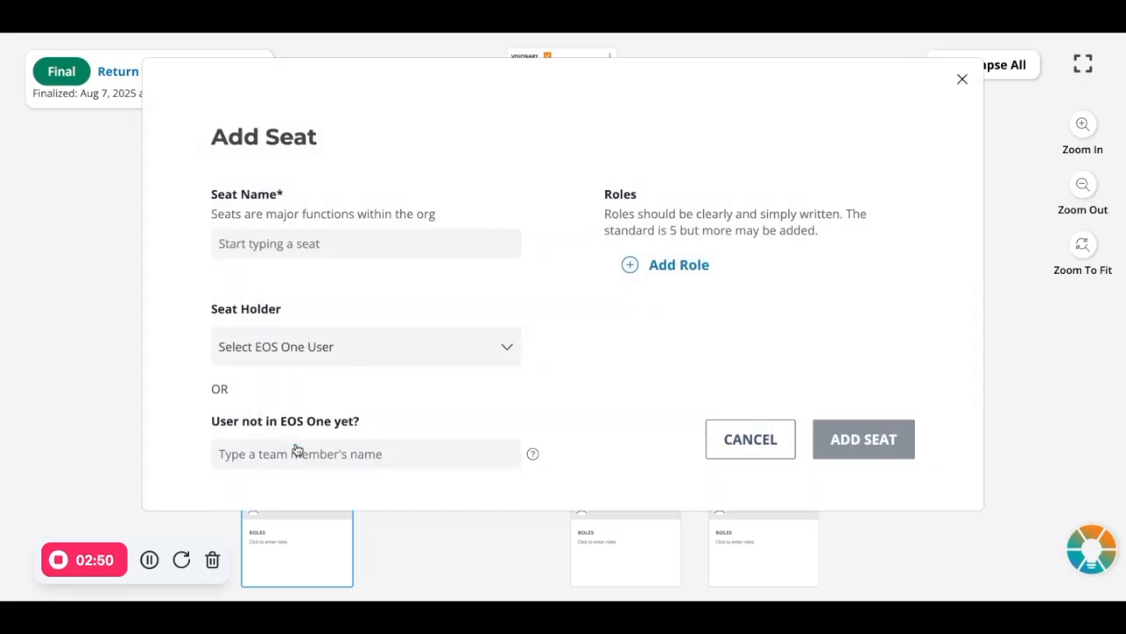
{"action": "left_click", "coordinate": [317, 246]}
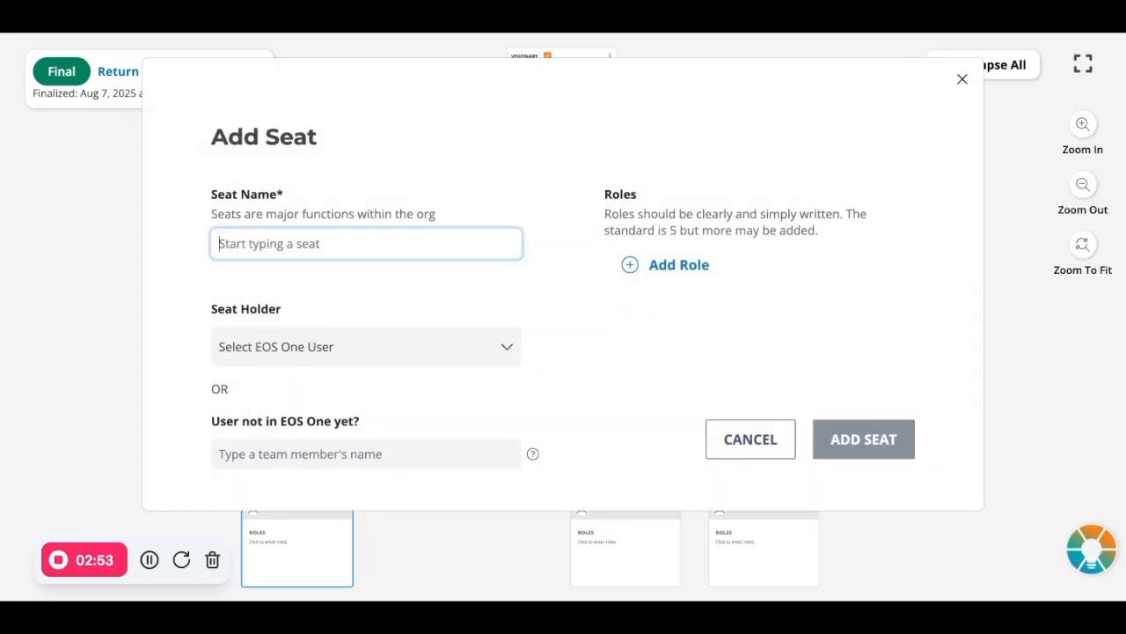
{"action": "type", "text": "A New Seat"}
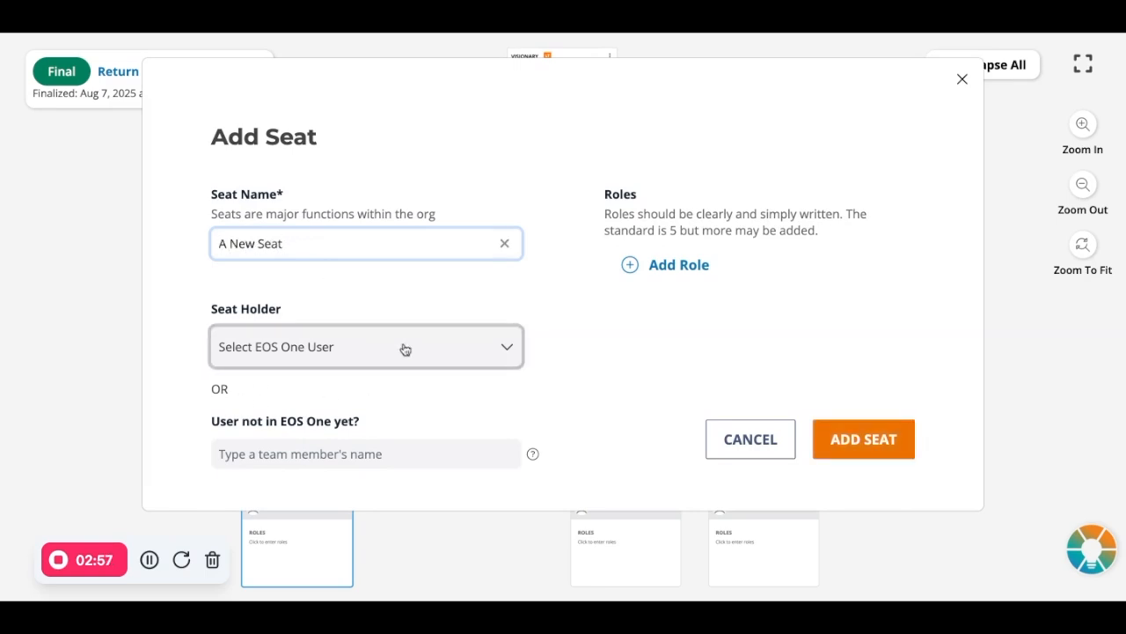
{"action": "left_click", "coordinate": [855, 432]}
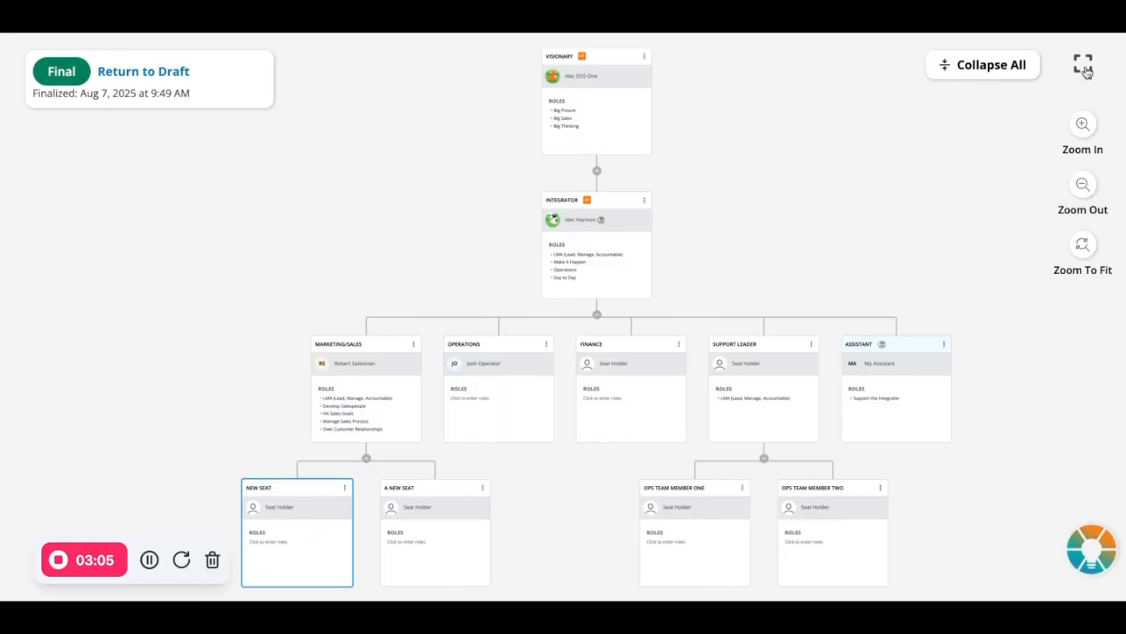
{"action": "left_click", "coordinate": [1083, 66]}
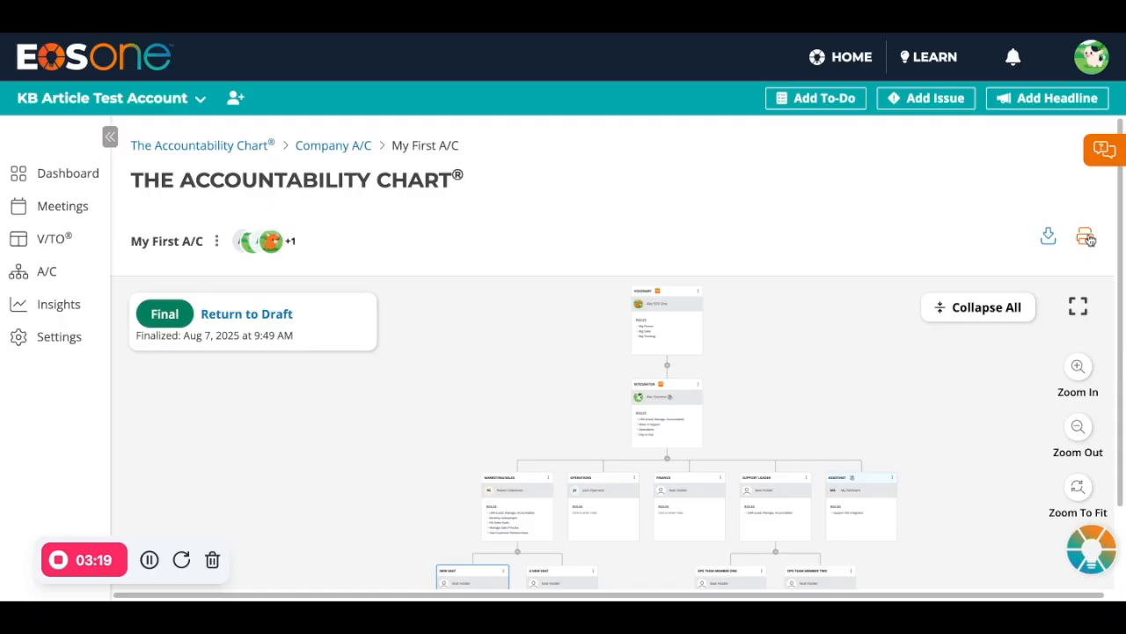
Step: Review the file options of My First A/C, including its rename form and its visibility and editing settings, leaving them without saving
{"action": "left_click", "coordinate": [218, 242]}
{"action": "left_click", "coordinate": [249, 275]}
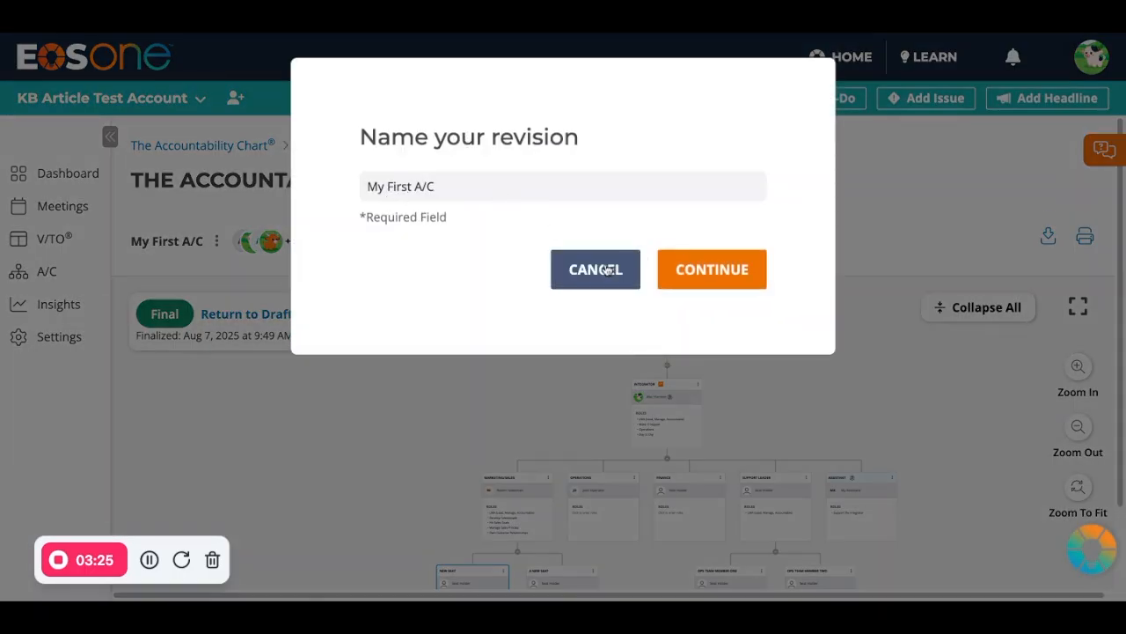
{"action": "left_click", "coordinate": [595, 269]}
{"action": "left_click", "coordinate": [217, 241]}
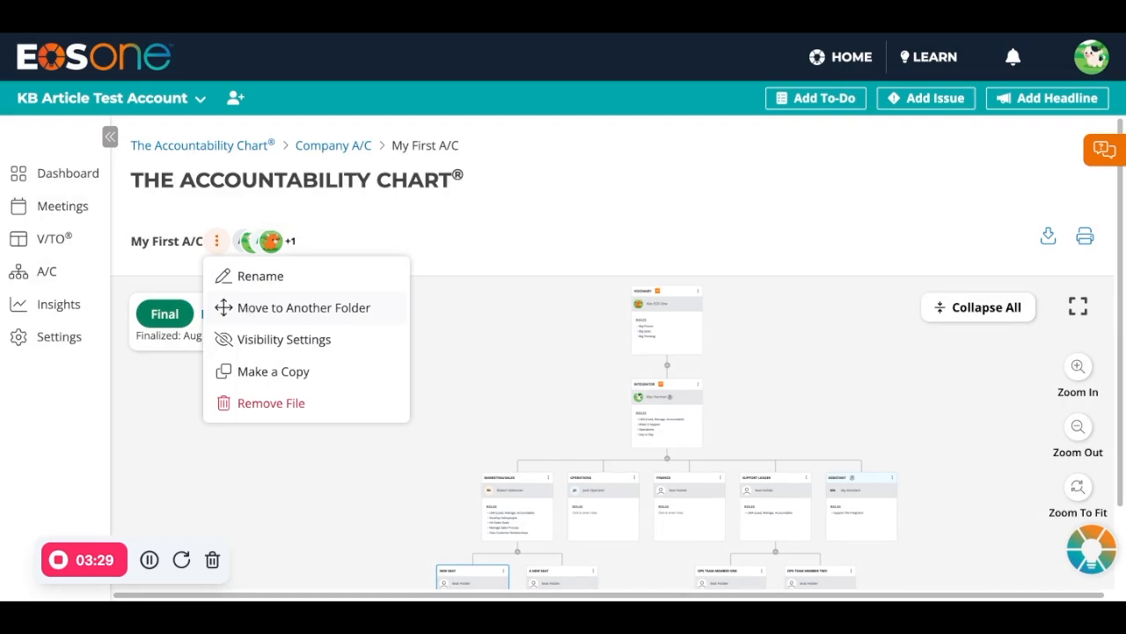
{"action": "left_click", "coordinate": [261, 336]}
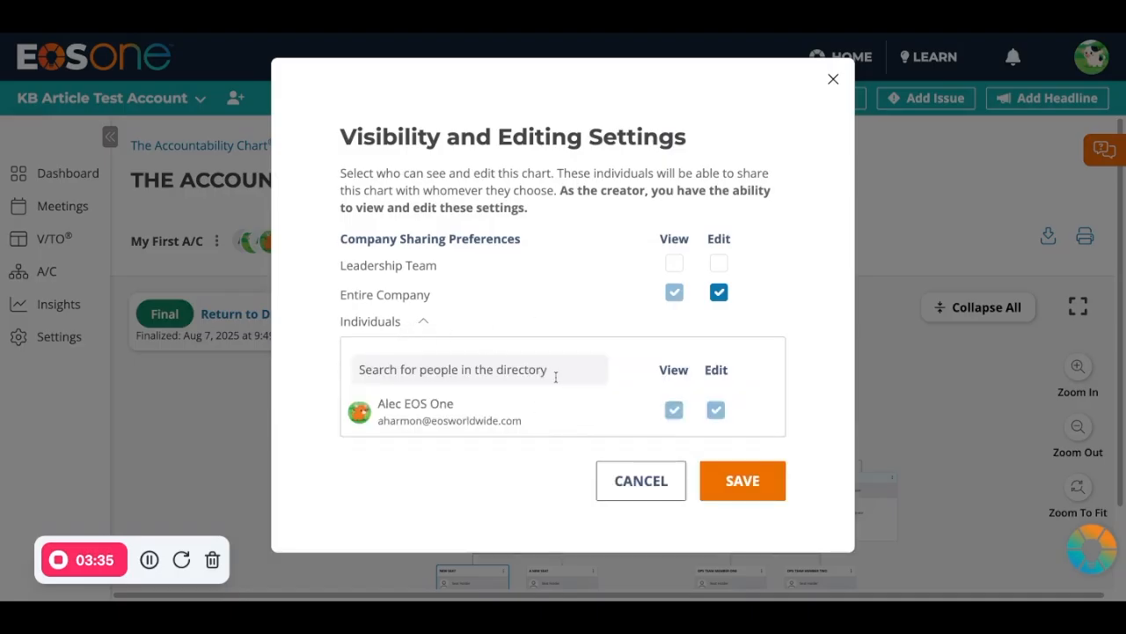
{"action": "left_click", "coordinate": [653, 491]}
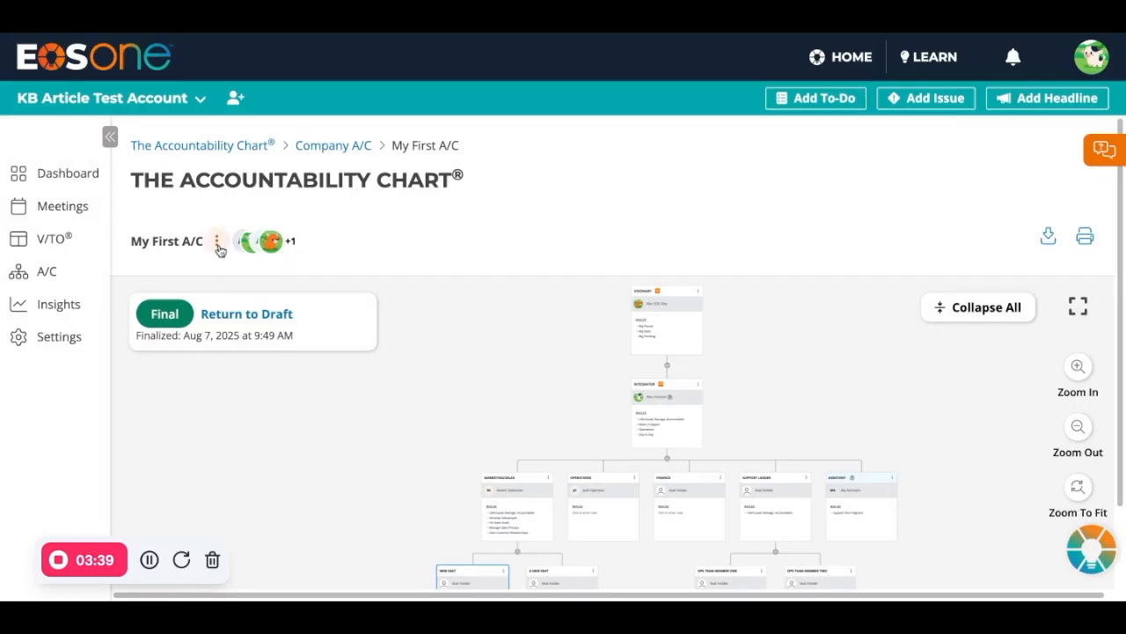
{"action": "left_click", "coordinate": [218, 244]}
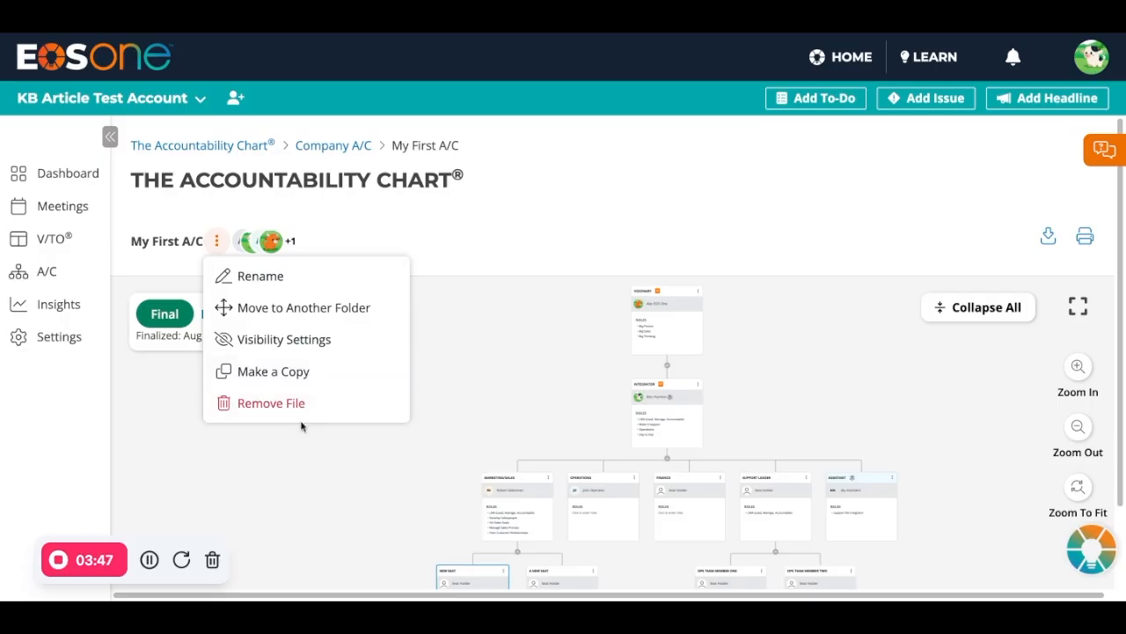
{"action": "left_click", "coordinate": [163, 352]}
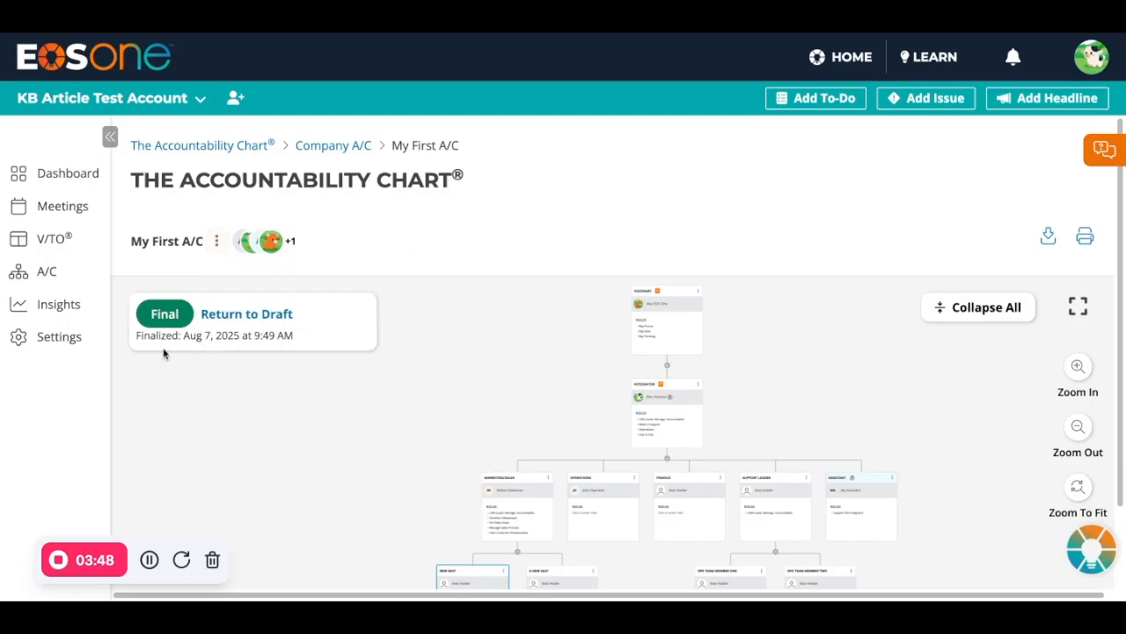
Step: Return My First A/C to draft status and make it final again
{"action": "left_click", "coordinate": [261, 323]}
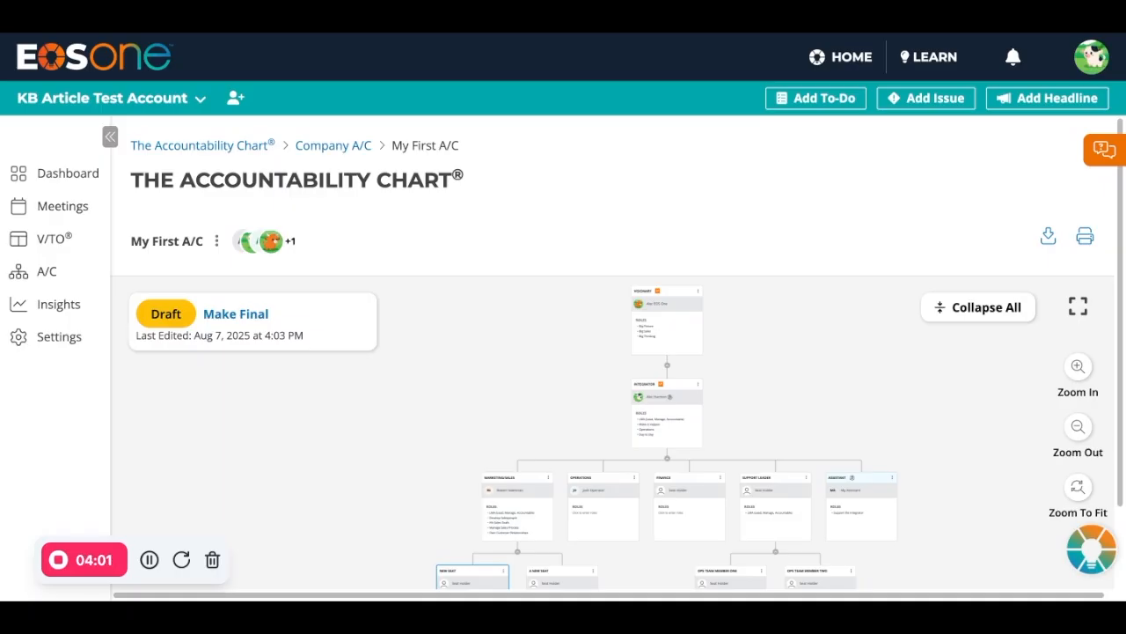
{"action": "left_click", "coordinate": [236, 313]}
{"action": "left_click", "coordinate": [621, 273]}
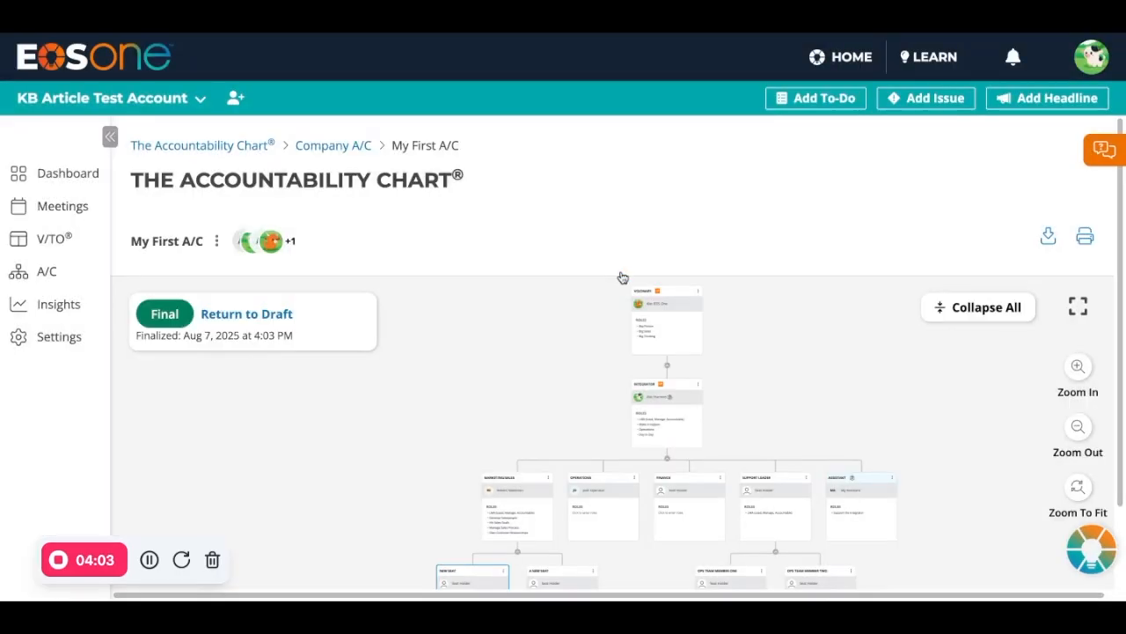